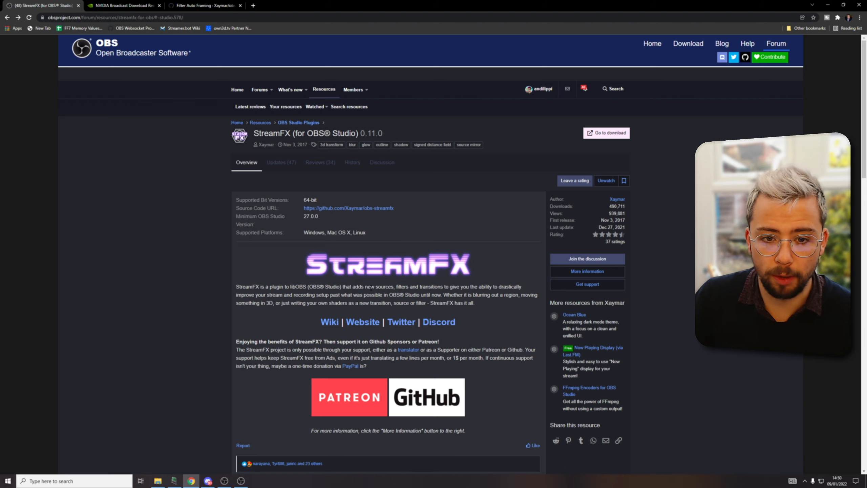
Step: Open the GitHub release page for StreamFX 0.11.0 from the plugin's OBS forum resource page
scroll(366, 272, down, 4)
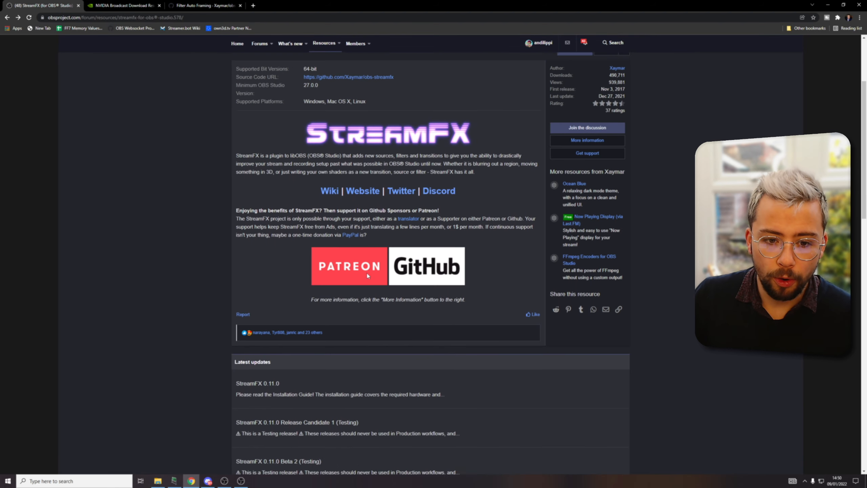
scroll(365, 275, up, 4)
drag(371, 133, 384, 133)
click(721, 211)
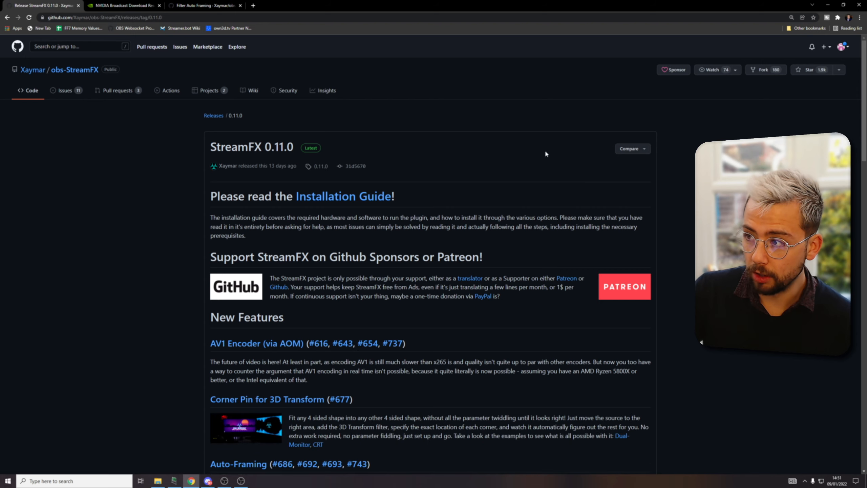
Step: Download the Windows installer streamfx-windows-2019-0.11.0.0-g31d56703.exe from the release's assets
scroll(335, 225, down, 10)
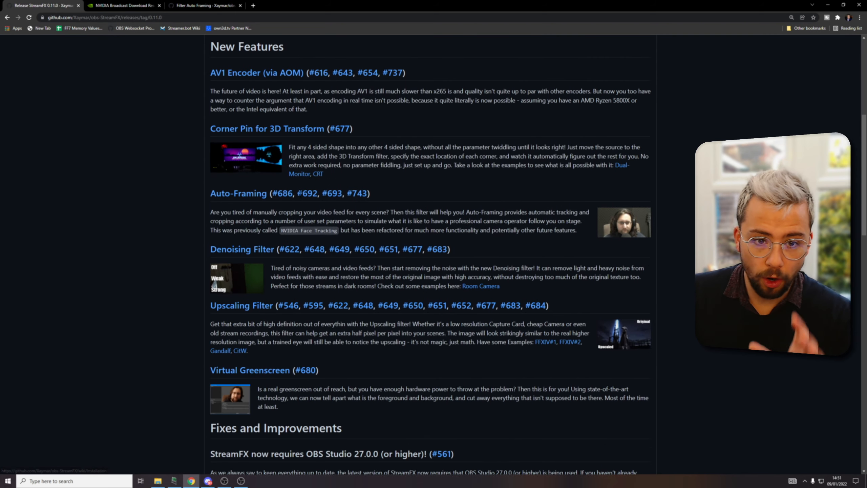
scroll(299, 198, up, 8)
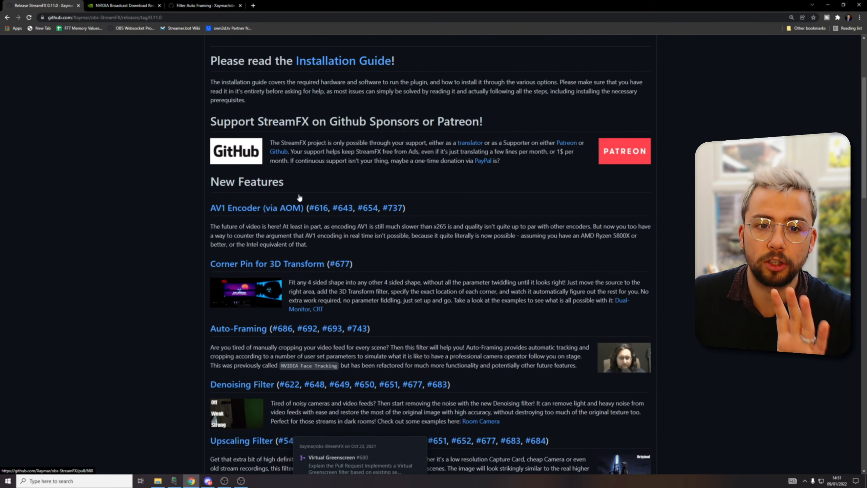
scroll(298, 196, down, 5)
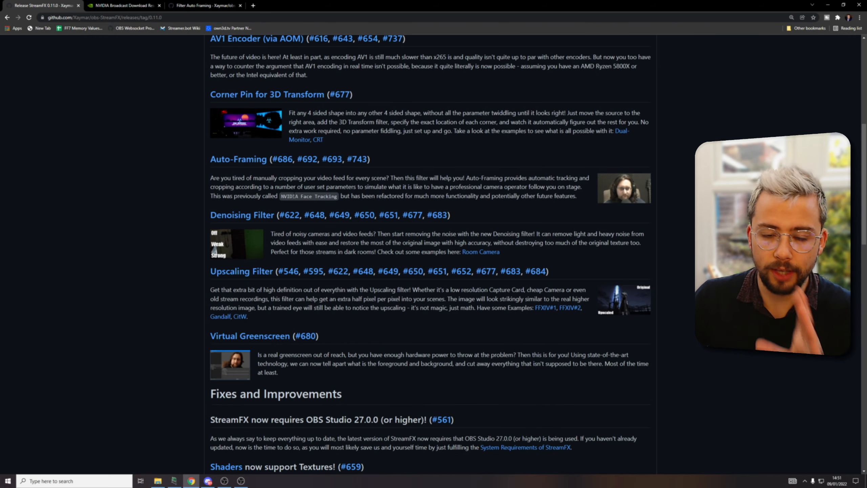
scroll(238, 197, down, 3)
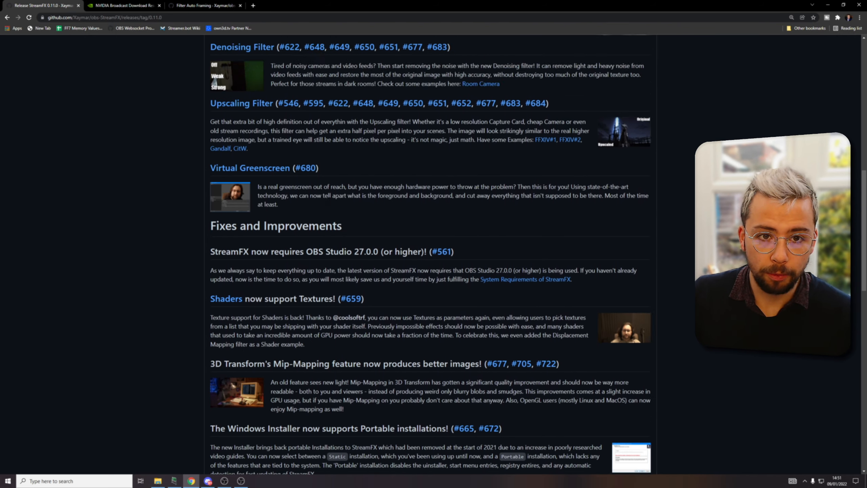
scroll(430, 255, down, 2)
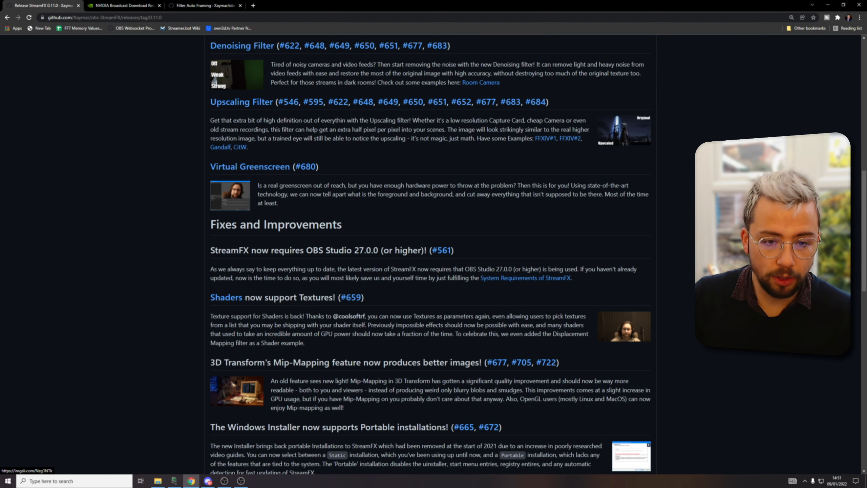
scroll(268, 193, down, 15)
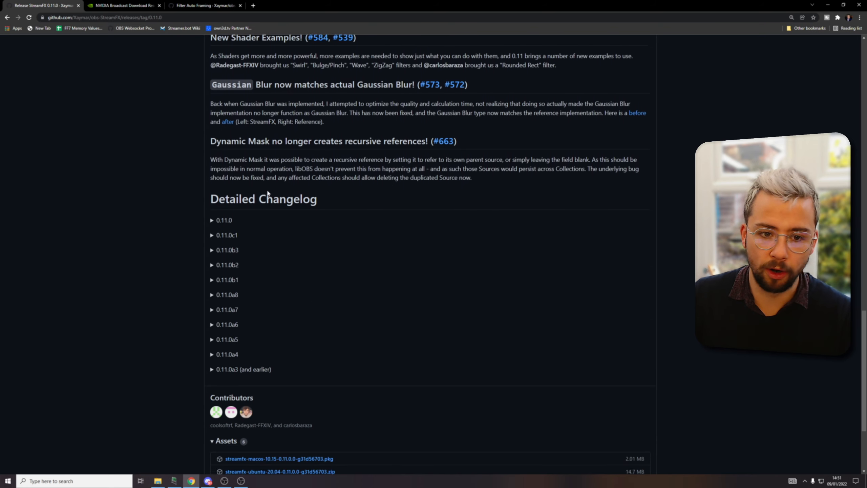
scroll(268, 194, down, 4)
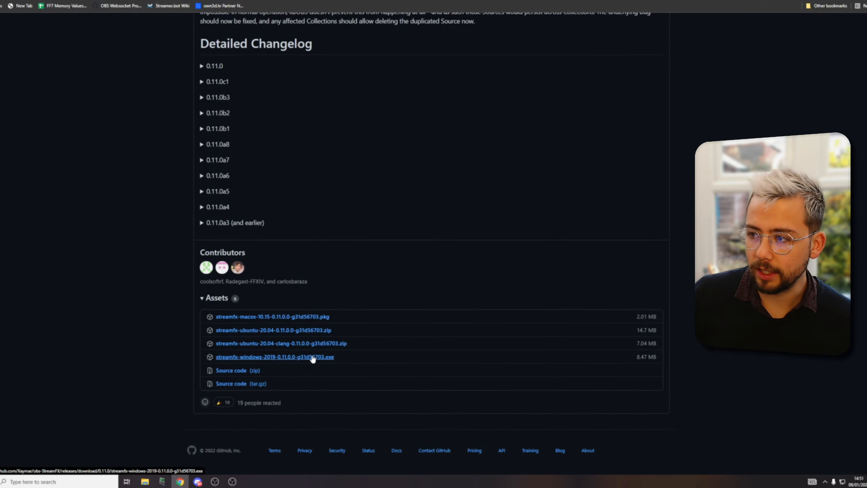
click(232, 260)
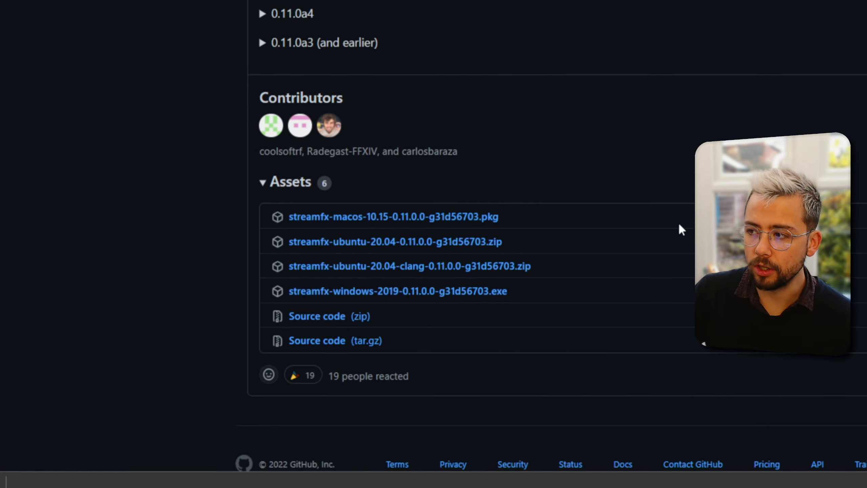
Step: Run the downloaded StreamFX installer despite the SmartScreen block and choose to install it for all users
scroll(669, 230, up, 20)
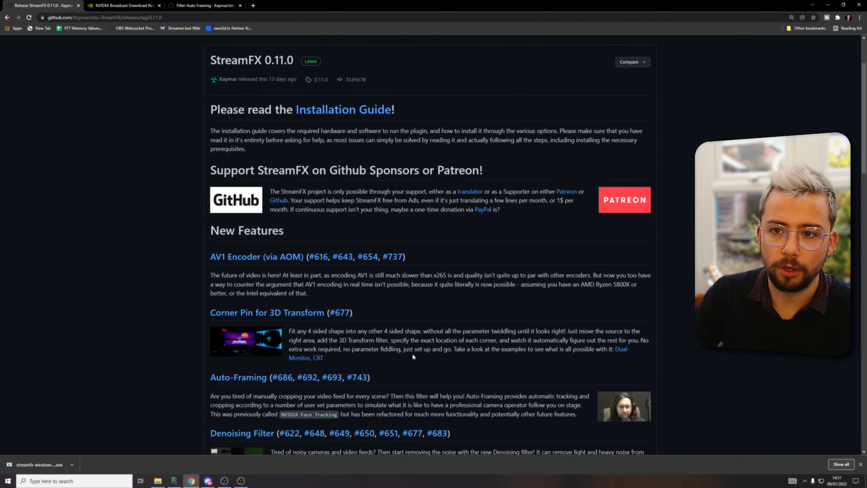
scroll(413, 356, up, 3)
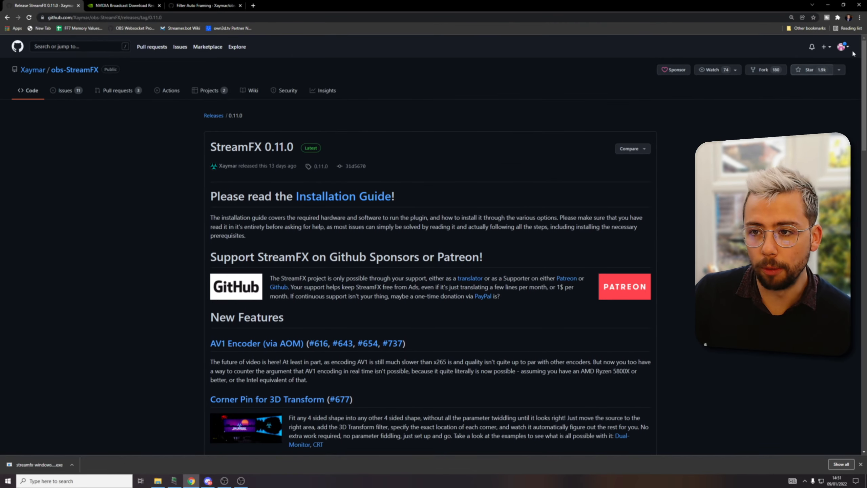
scroll(553, 193, down, 20)
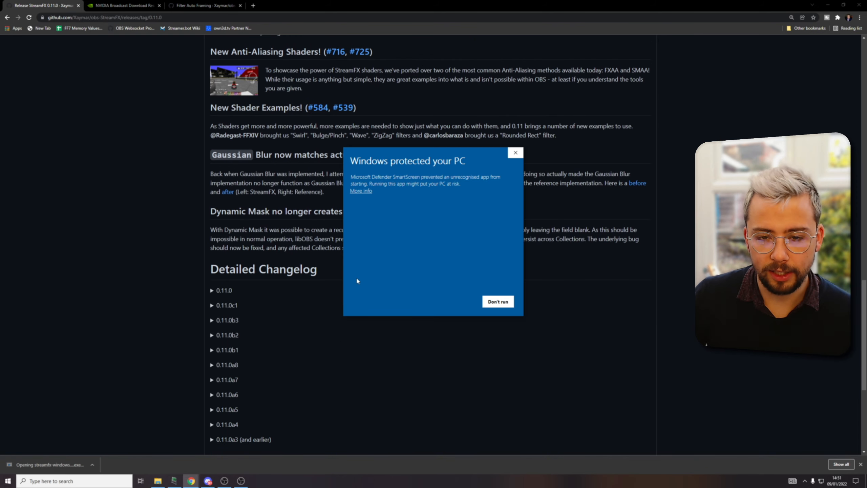
click(362, 196)
click(459, 301)
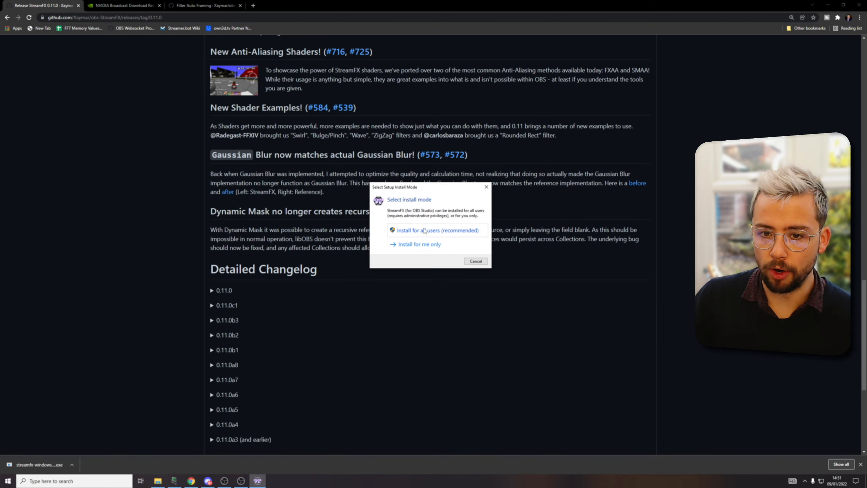
click(431, 231)
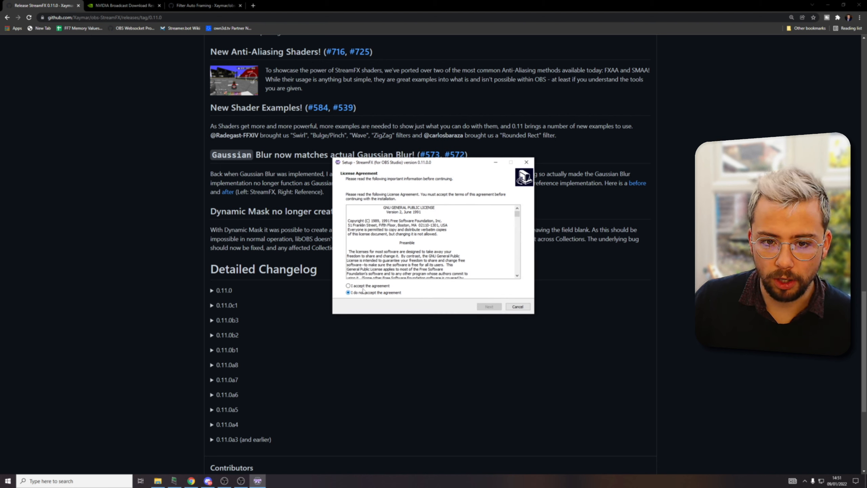
Step: Accept the licence agreement, keep the Static installation type, and cancel the setup at the destination folder
click(489, 307)
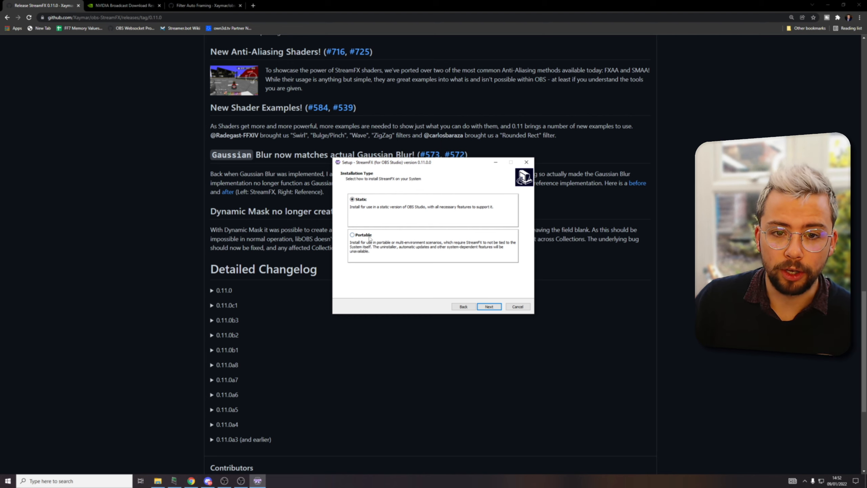
click(494, 307)
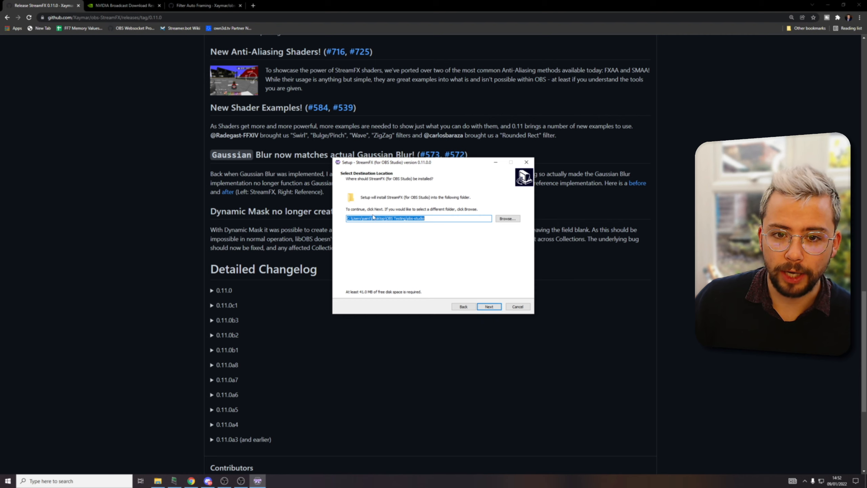
click(517, 307)
click(457, 274)
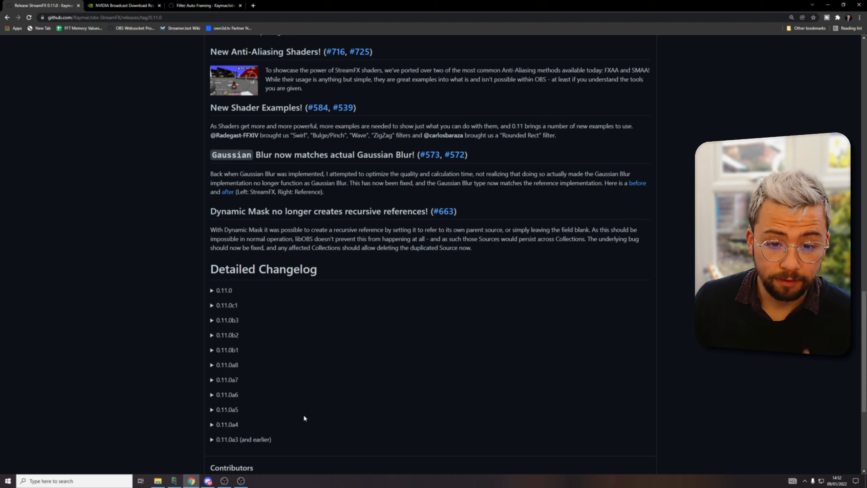
Step: Switch to OBS Studio and check the options offered by the StreamFX plugin
click(245, 483)
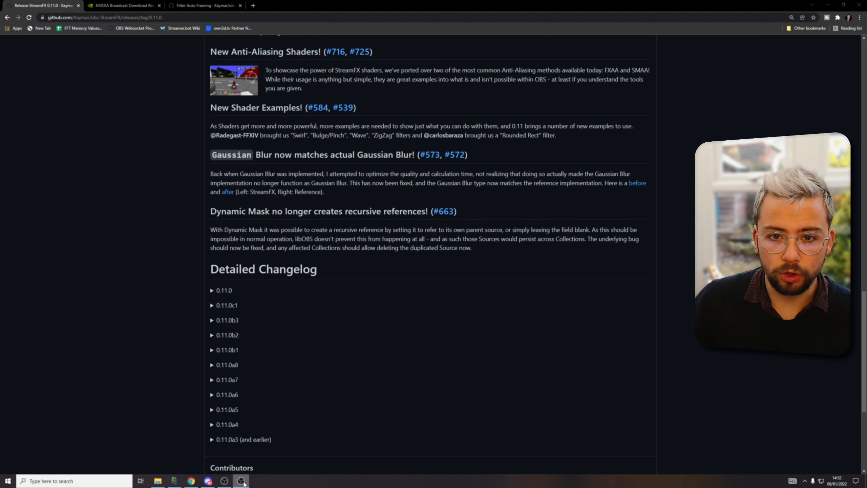
click(231, 482)
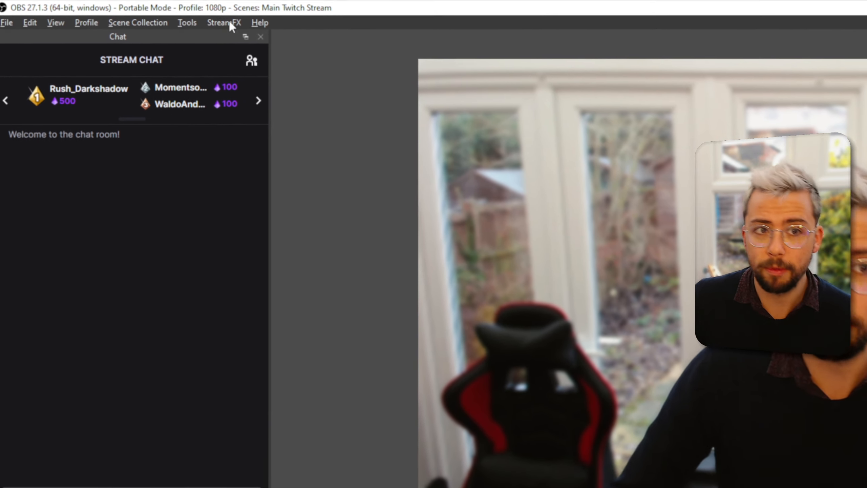
click(232, 23)
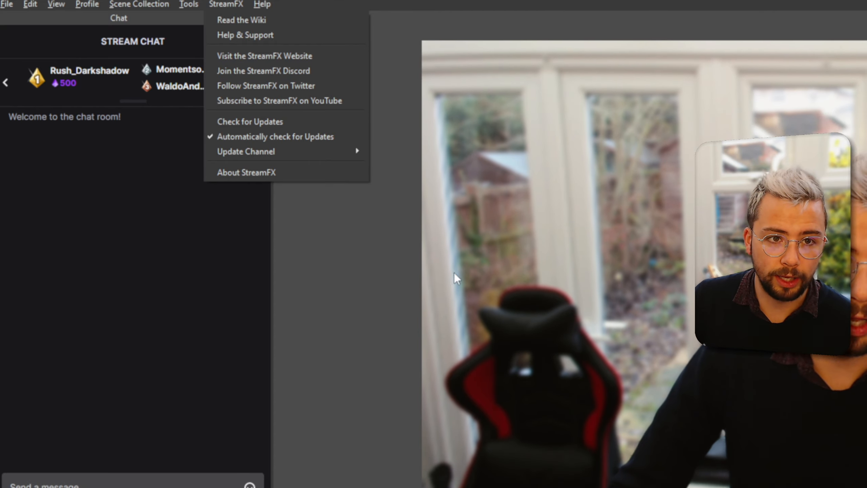
click(374, 293)
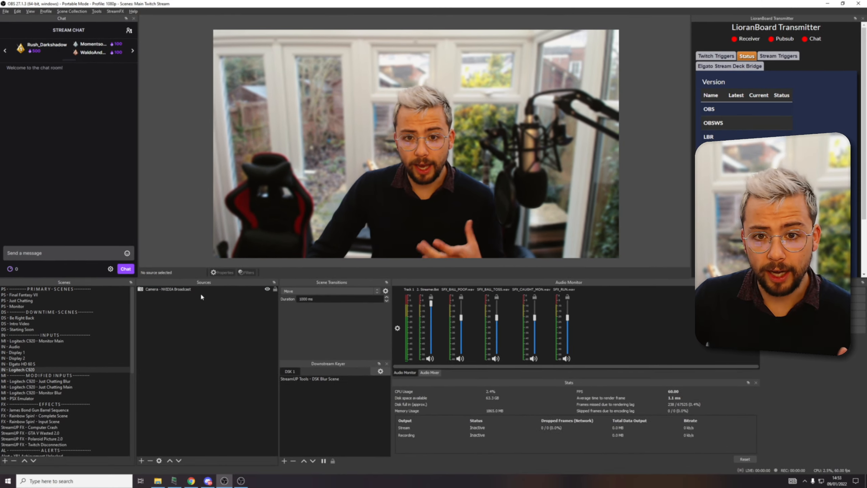
click(200, 289)
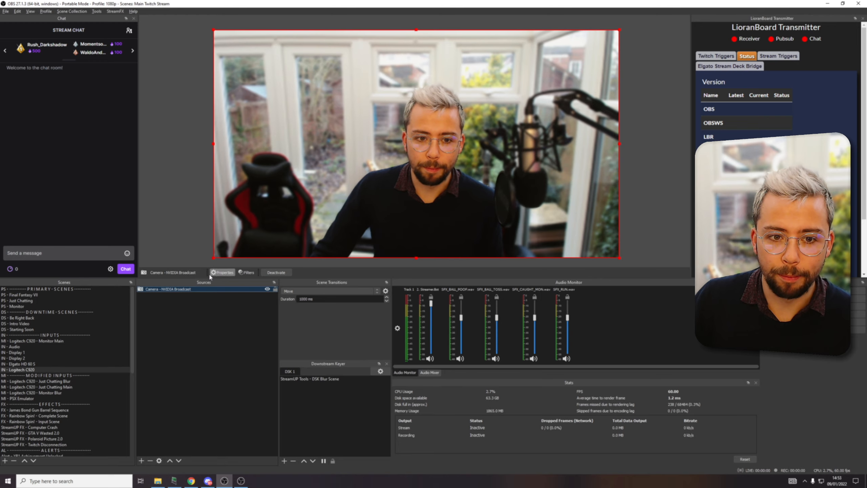
click(243, 273)
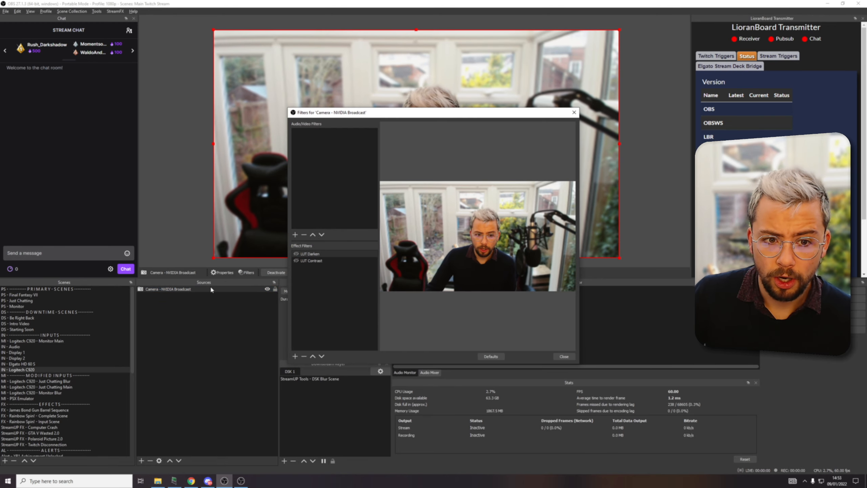
click(571, 358)
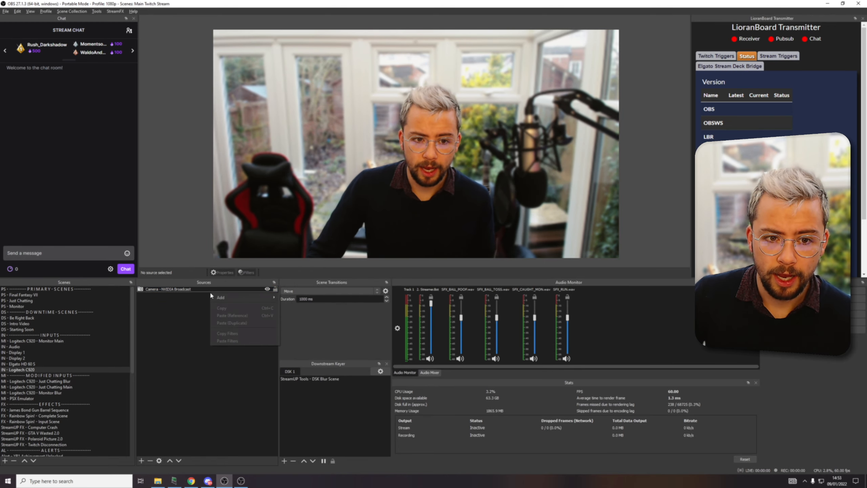
Step: Add an Auto-Framing effect filter to the Camera - NVIDIA Broadcast source, keeping the default filter name
right_click(200, 287)
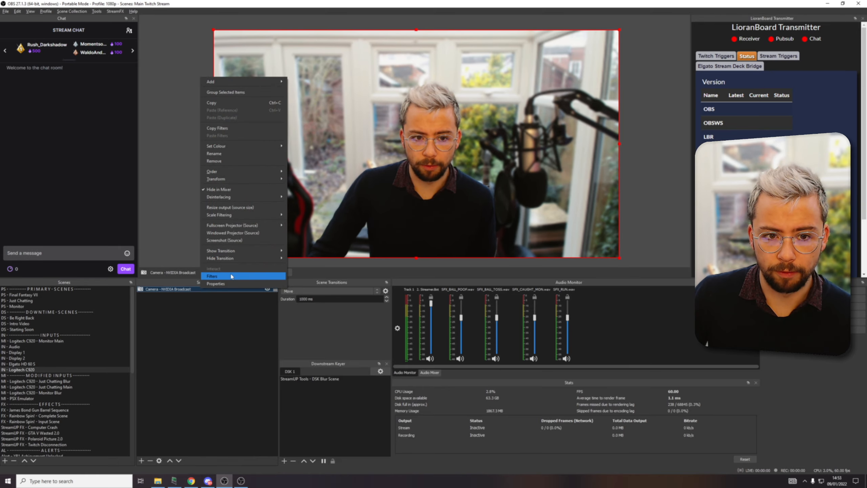
click(213, 276)
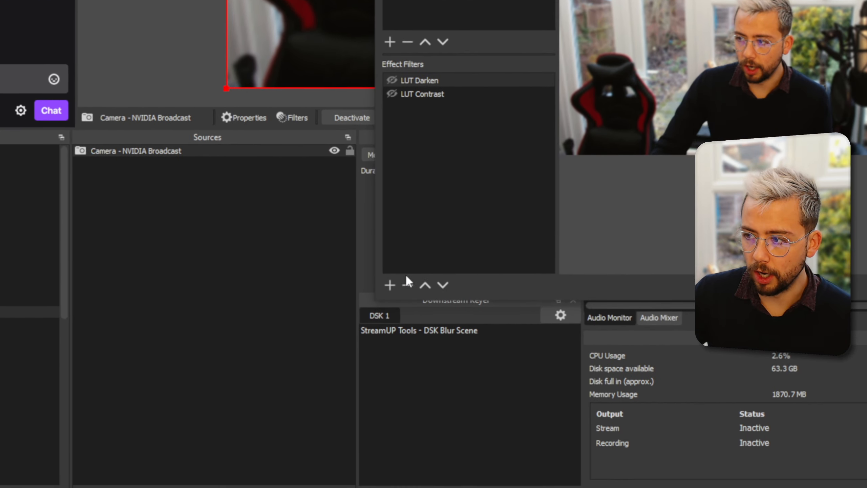
click(390, 285)
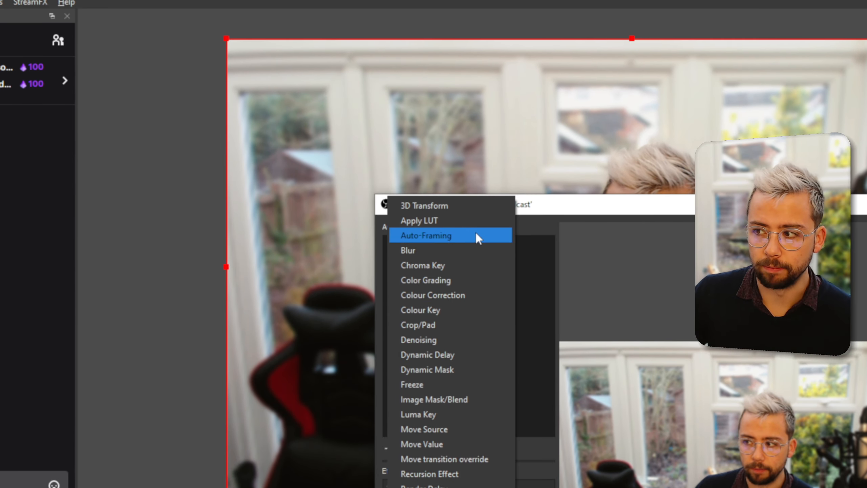
click(475, 232)
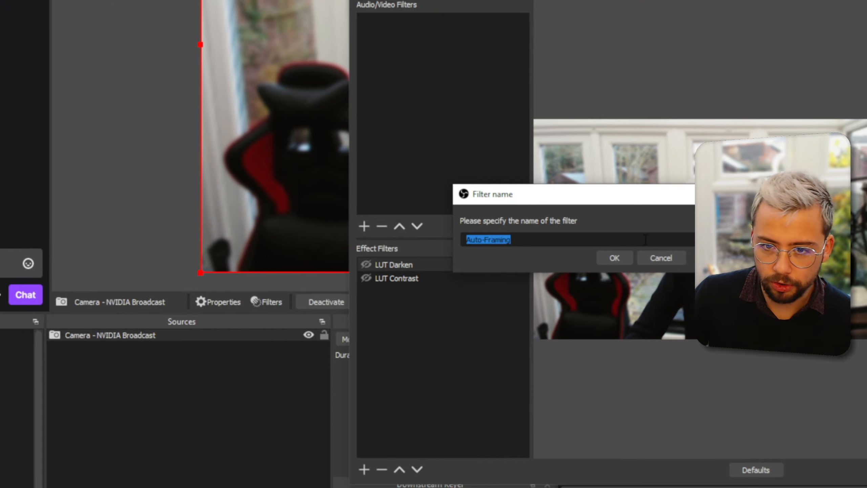
click(613, 258)
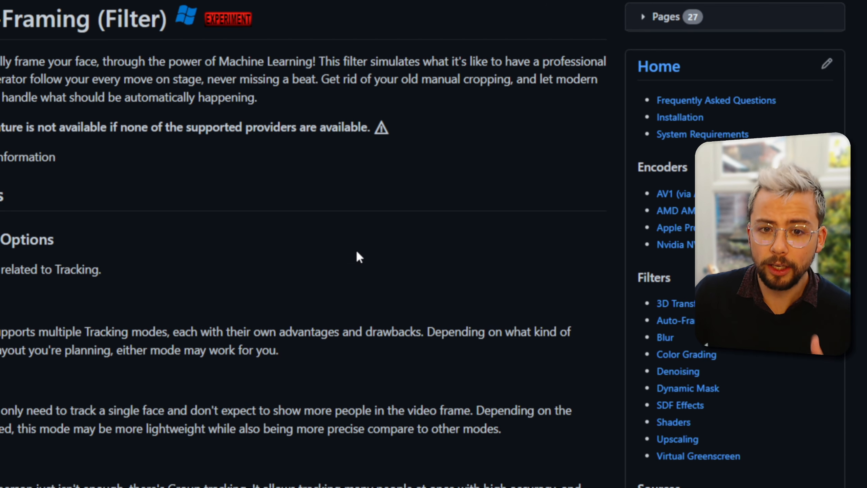
Step: Read the Auto-Framing wiki page in the browser, covering the tracking, motion and framing options and the supported providers
scroll(356, 249, down, 5)
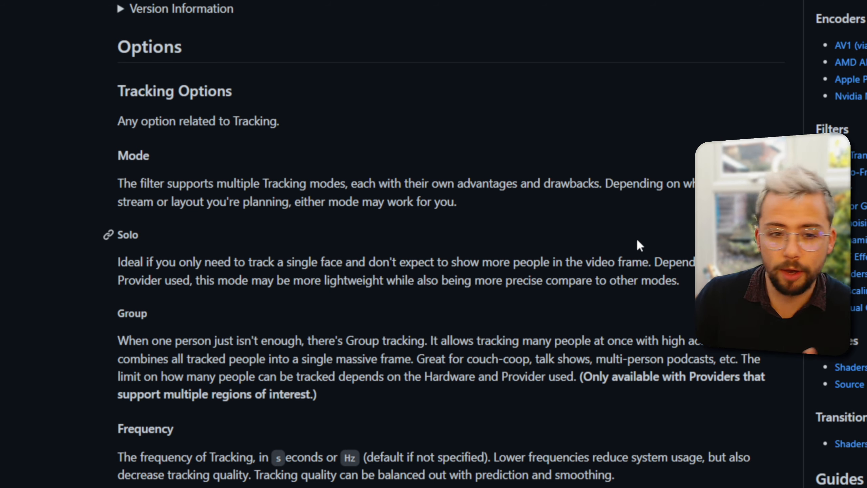
scroll(636, 238, down, 12)
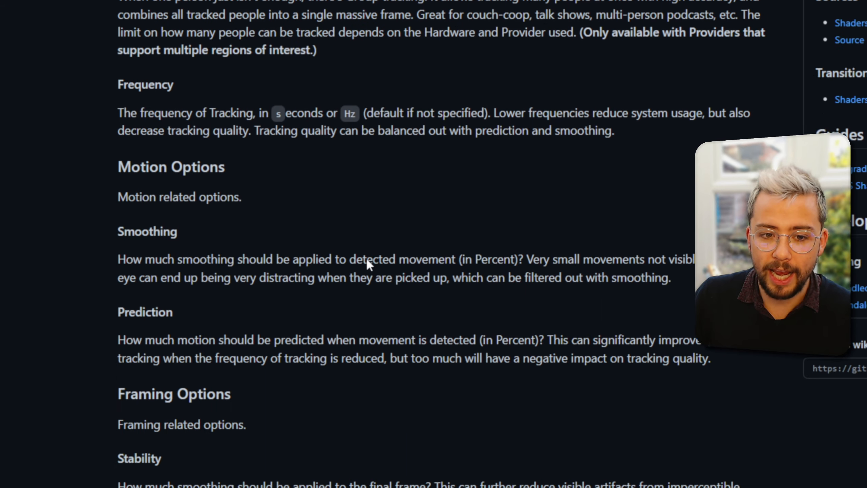
scroll(368, 259, down, 14)
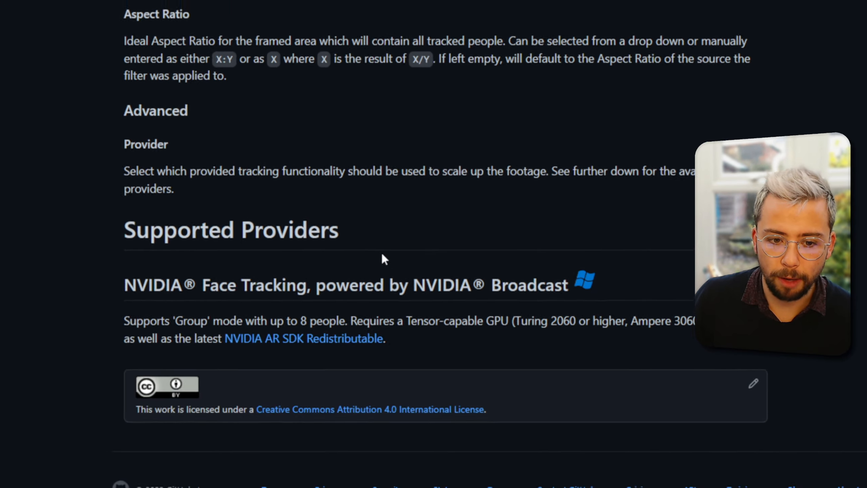
Step: Switch to OBS Studio and keep the Auto-Framing filter's tracking mode on Solo
click(235, 483)
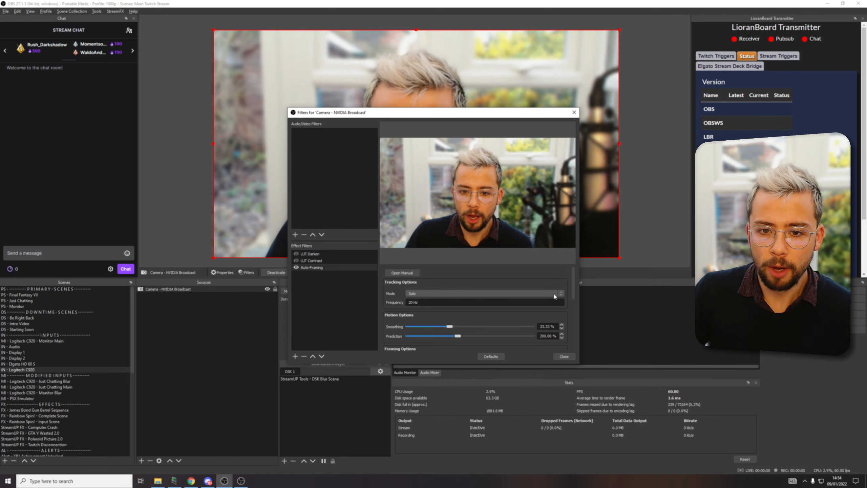
click(557, 295)
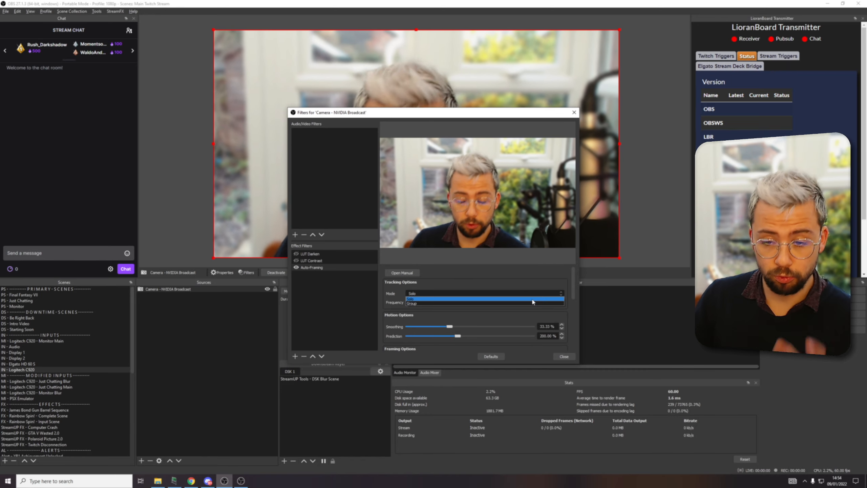
click(532, 299)
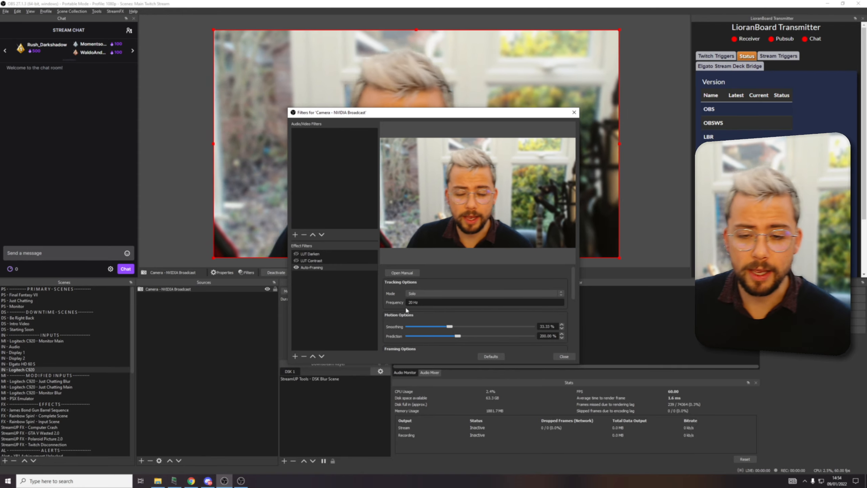
Step: Test the extremes of the motion options, and settle on a smoothing of 23.14 % and a prediction of 238.29 %
scroll(392, 306, down, 1)
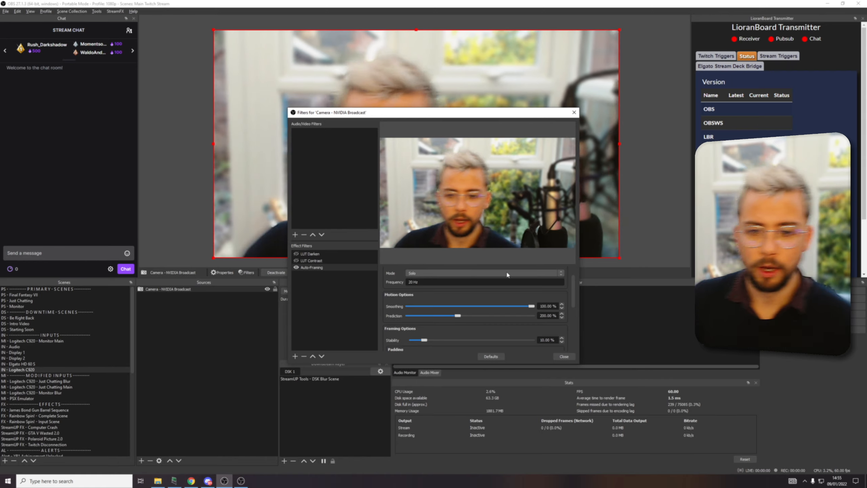
drag(531, 306, 373, 317)
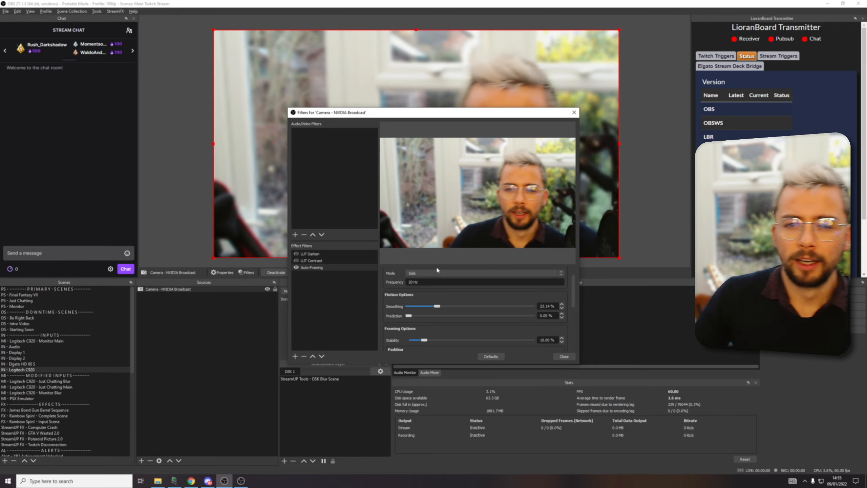
drag(408, 315, 585, 314)
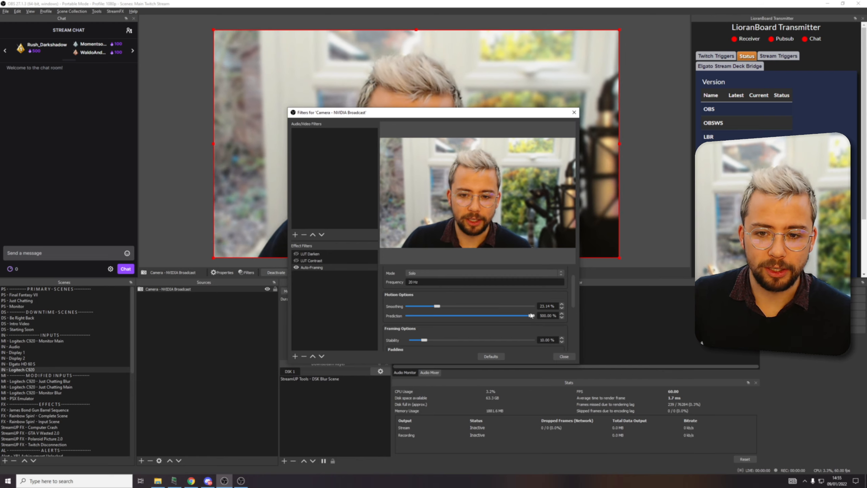
drag(531, 316, 481, 315)
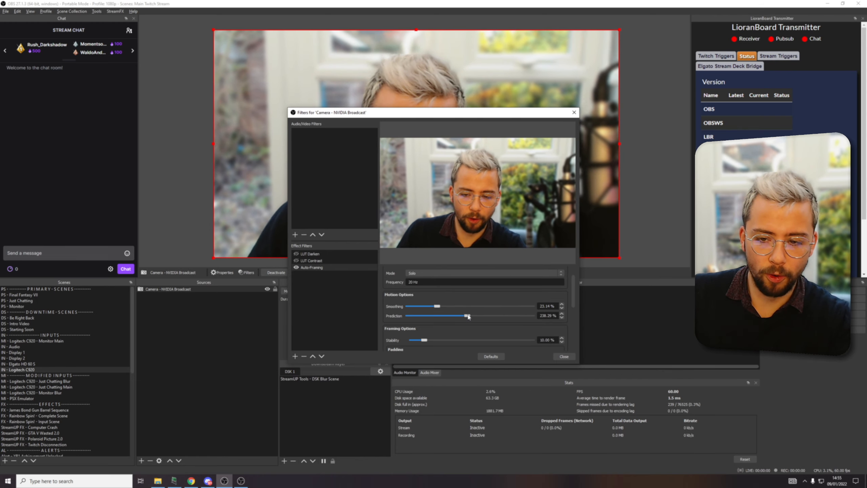
Step: Try a framing stability of 98.30 %, and reduce it to 33.24 %
scroll(457, 325, down, 2)
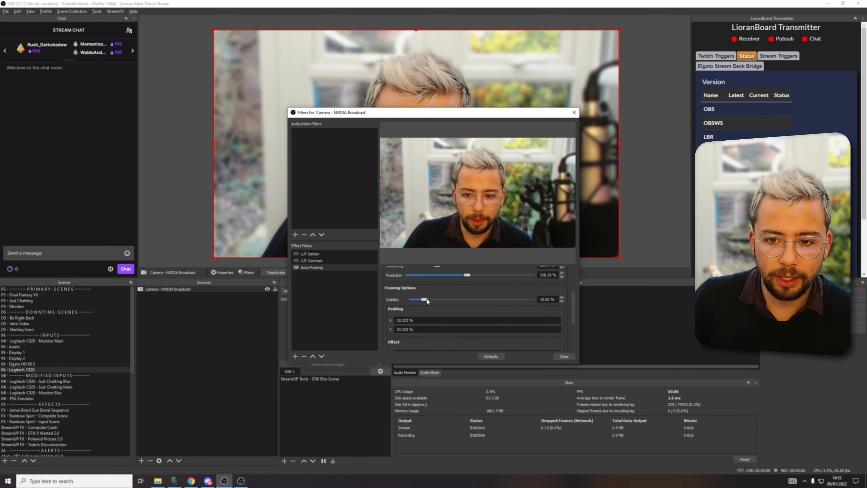
drag(482, 296, 501, 294)
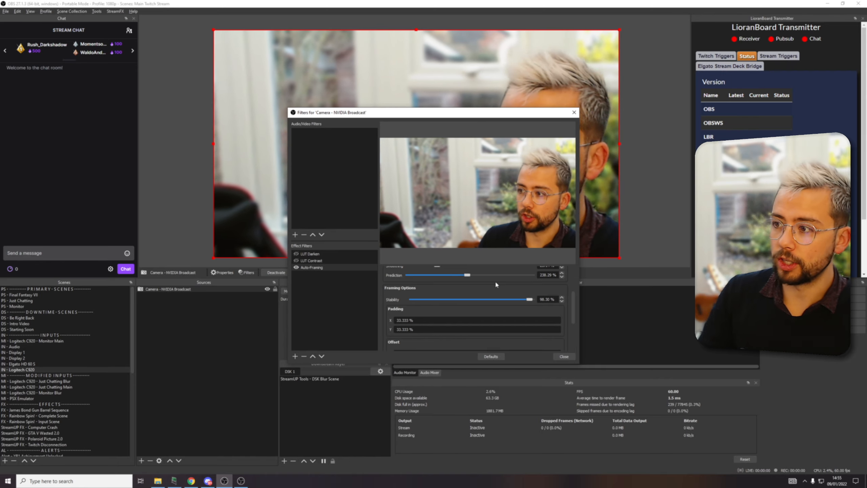
drag(529, 299, 401, 304)
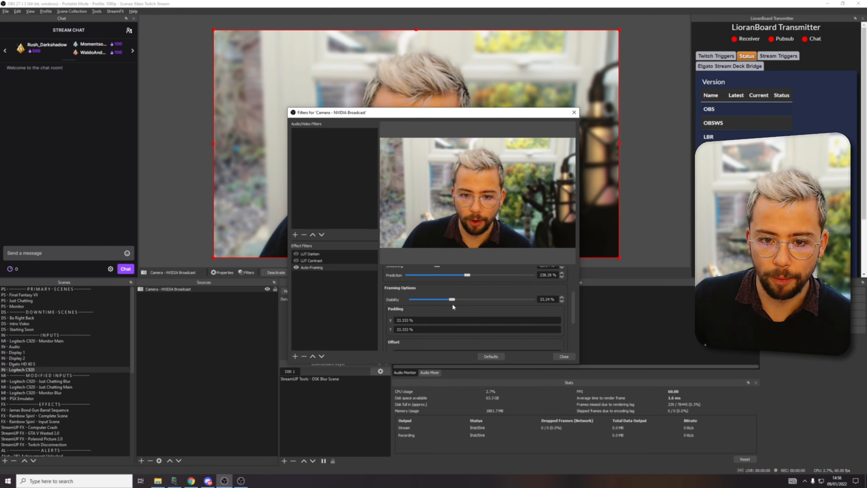
Step: Set the X and Y padding to 1 %, and lower both stability and smoothing to 0 %
scroll(409, 306, down, 1)
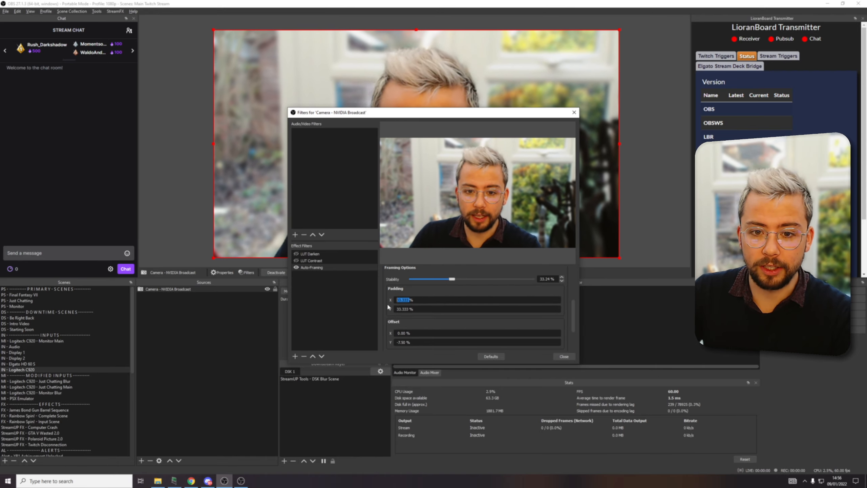
text(1)
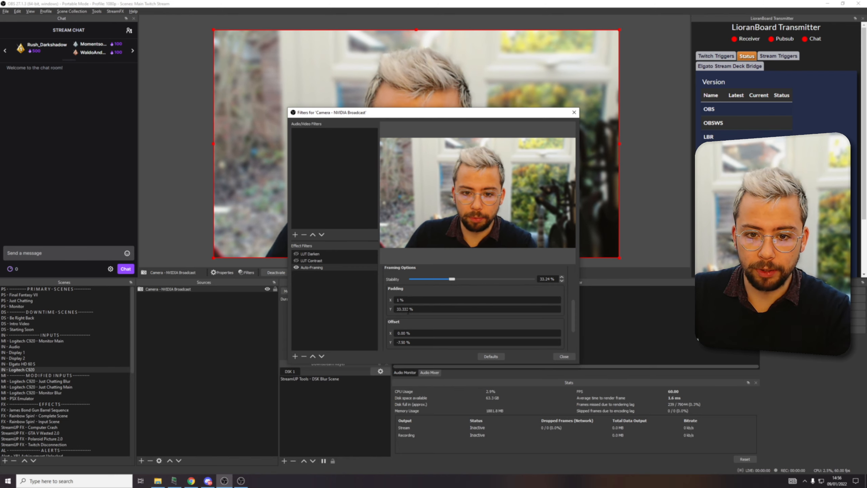
text(1)
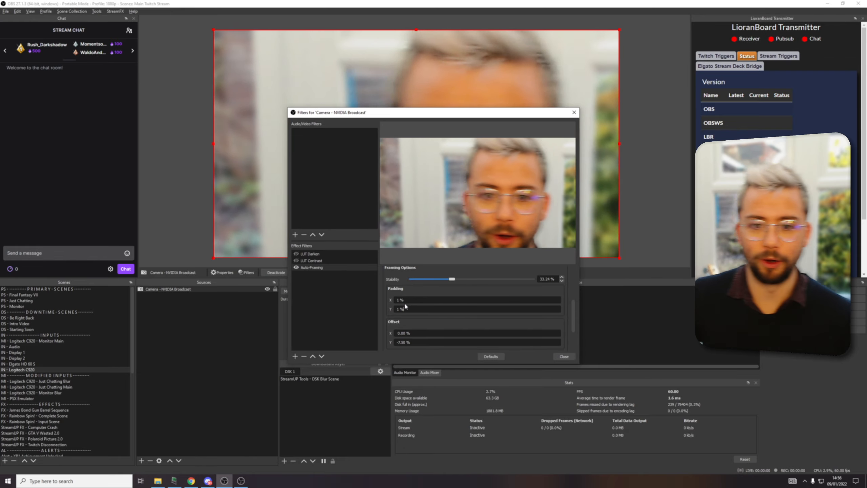
drag(451, 279, 396, 279)
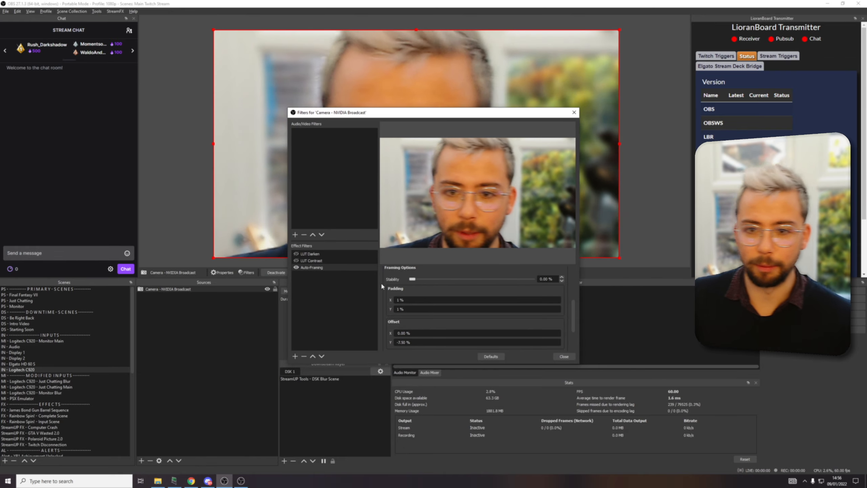
scroll(436, 288, up, 2)
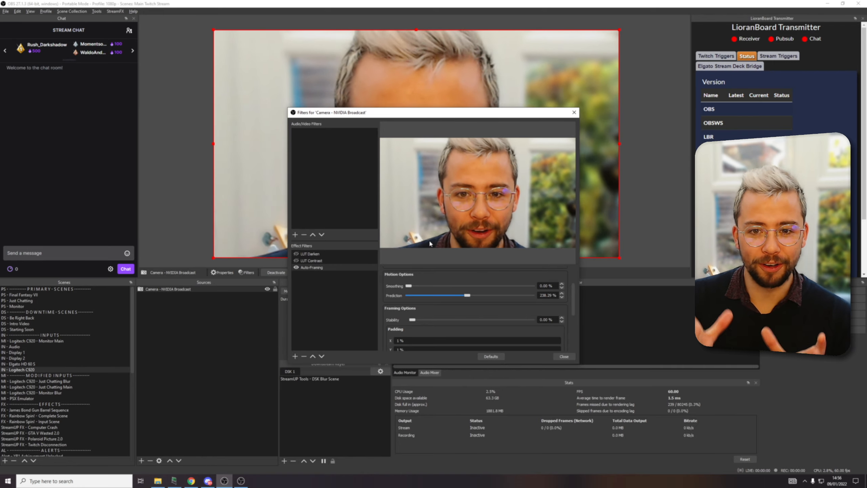
Step: Set the framing offset Y to 0 %, try an X offset of 90 %, and reset X to 0 %
scroll(398, 293, down, 2)
scroll(398, 293, down, 1)
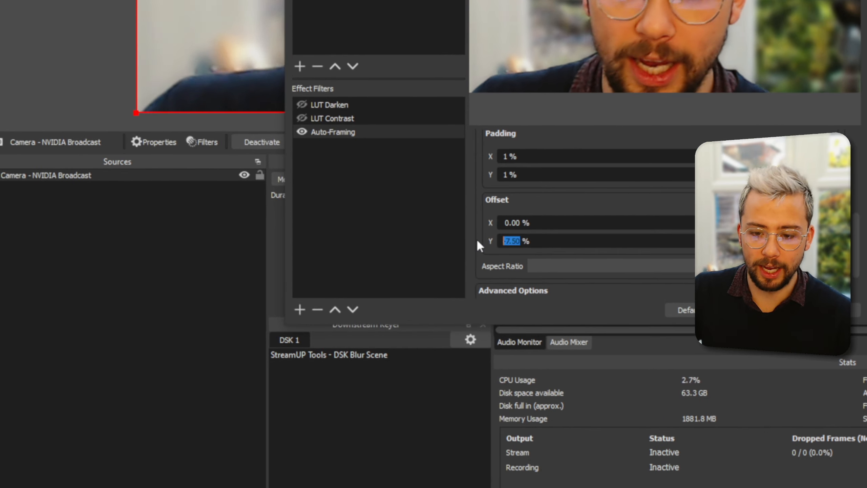
text(0)
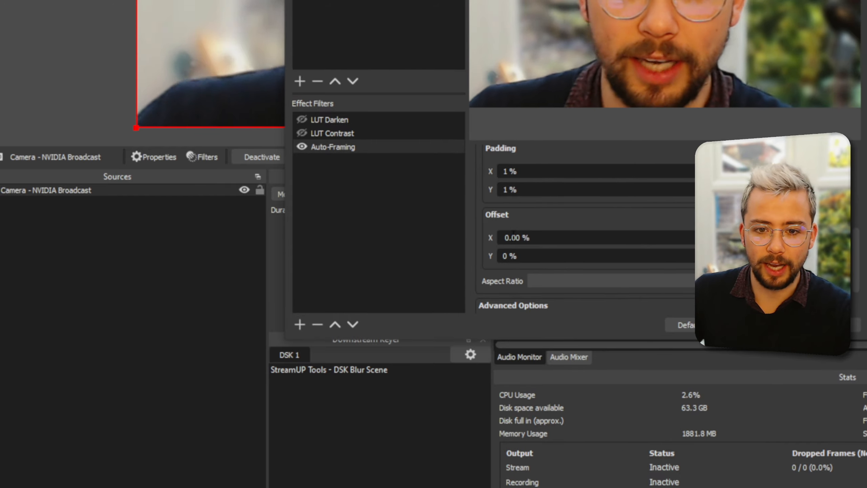
text(50)
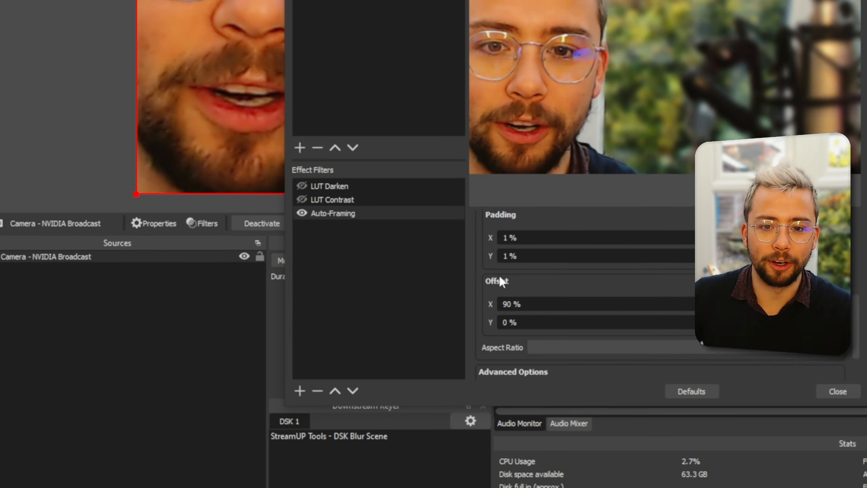
key(BackSpace)
key(BackSpace)
text(0)
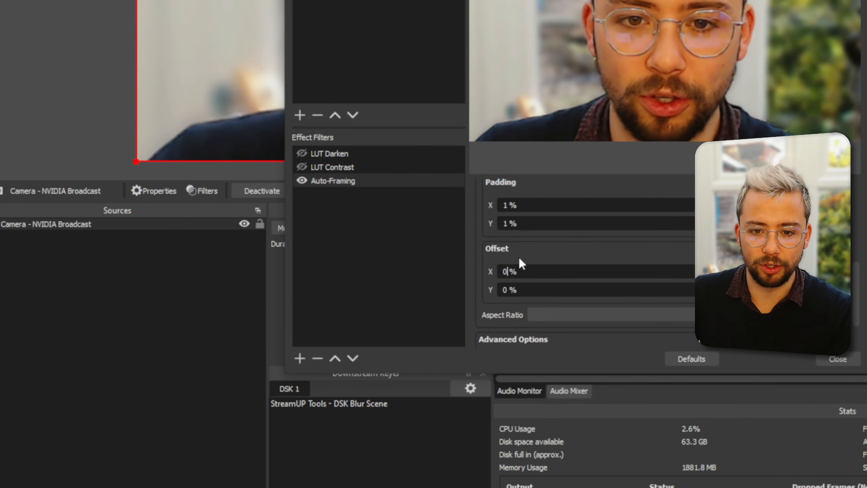
Step: Increase the padding to 80 % for X and Y, and raise the stability to about 24 %
scroll(506, 236, up, 2)
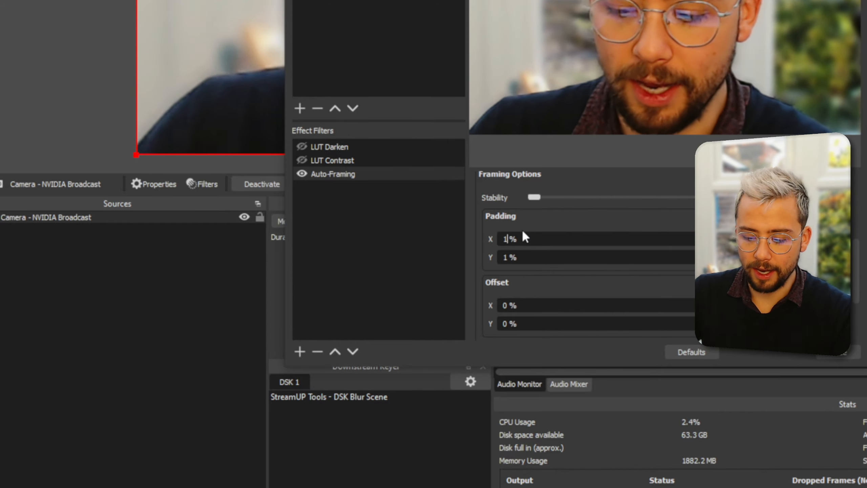
key(BackSpace)
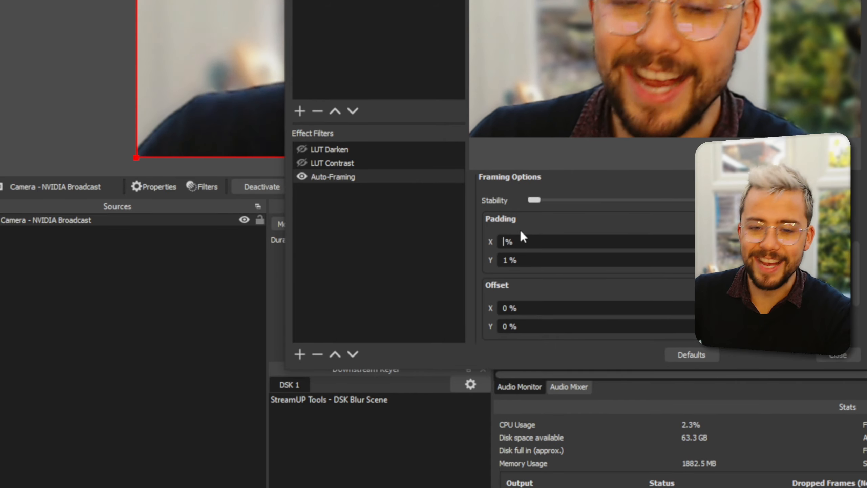
text(80 )
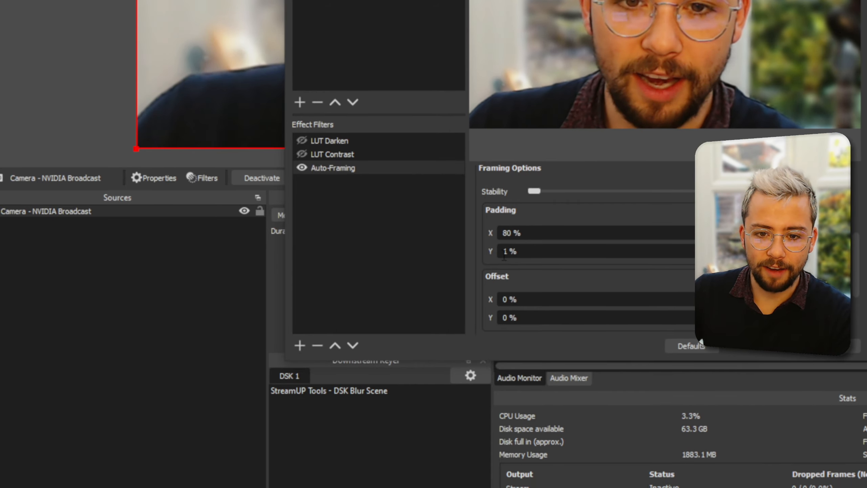
text(80)
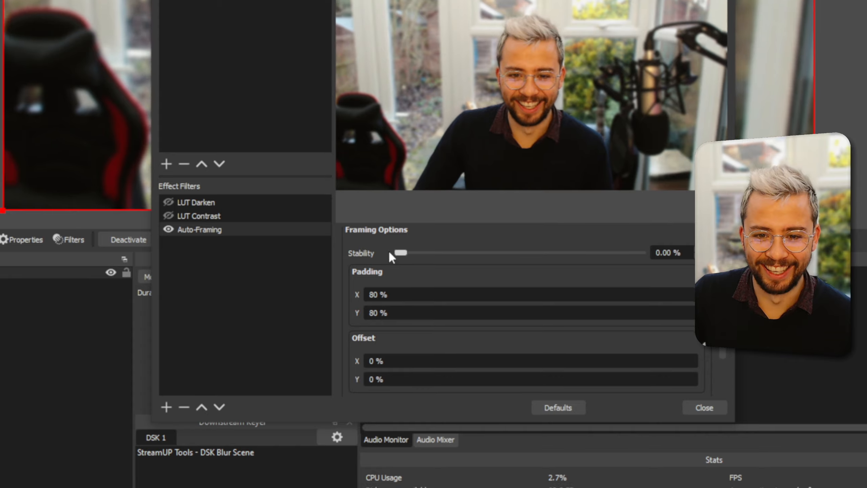
drag(402, 253, 461, 254)
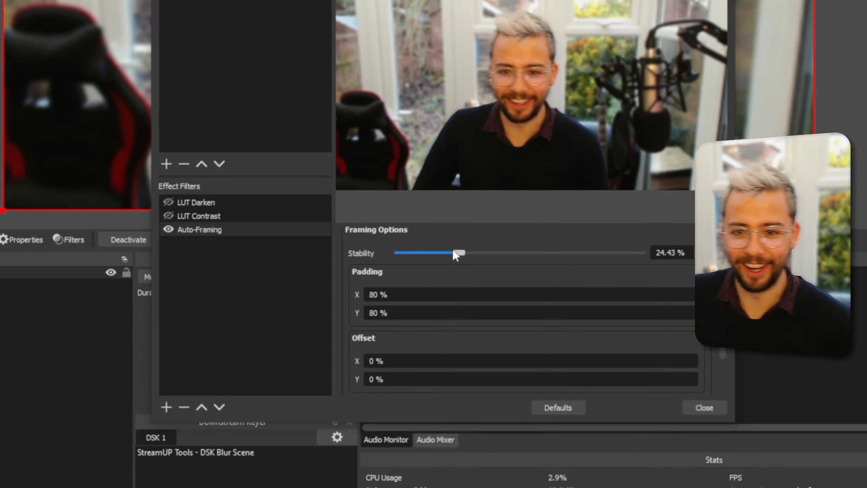
Step: Try the aspect ratios 1:1 and 10:16 for the framed area, and set it to 10:32
scroll(361, 255, down, 5)
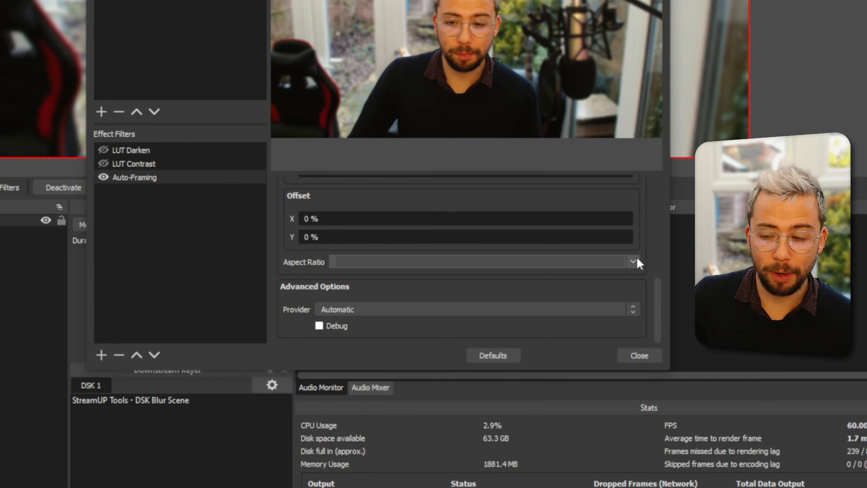
click(637, 258)
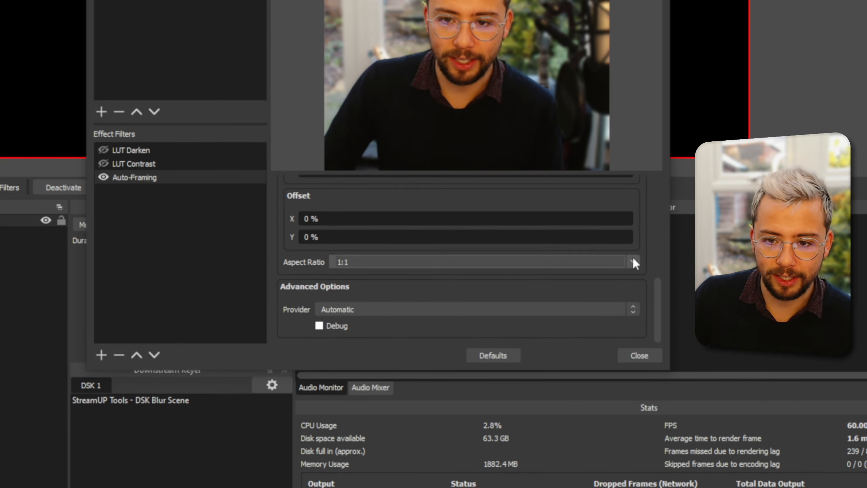
click(634, 260)
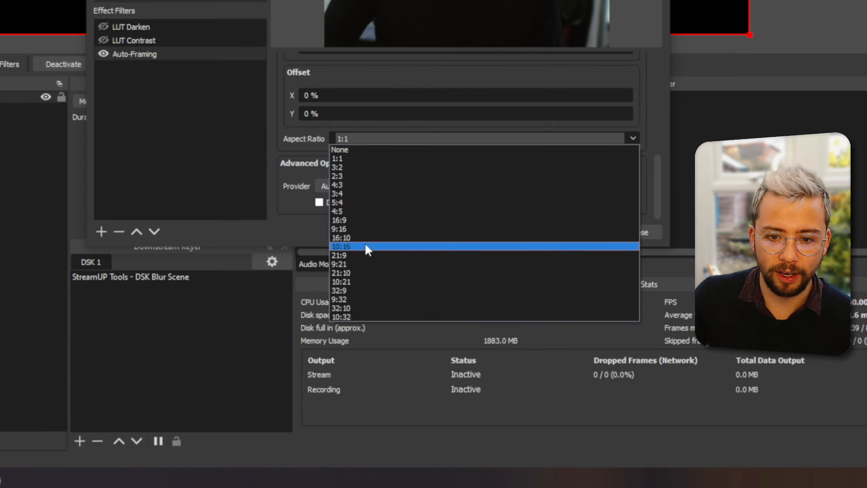
click(365, 244)
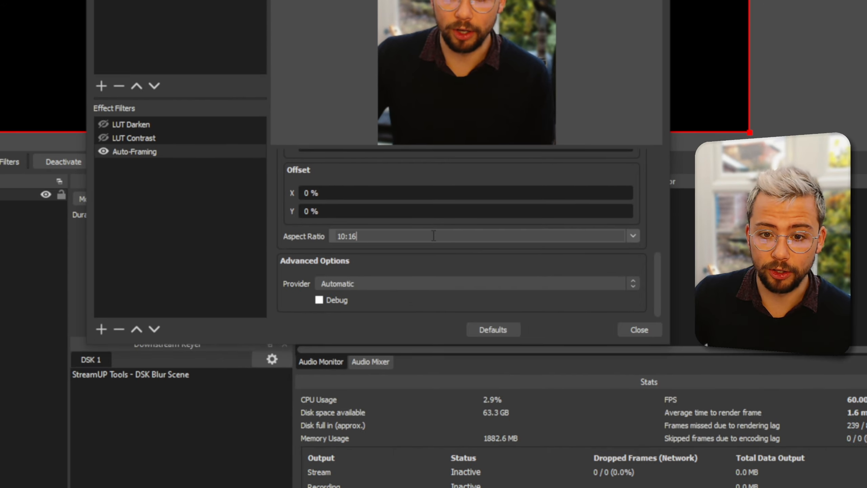
click(632, 236)
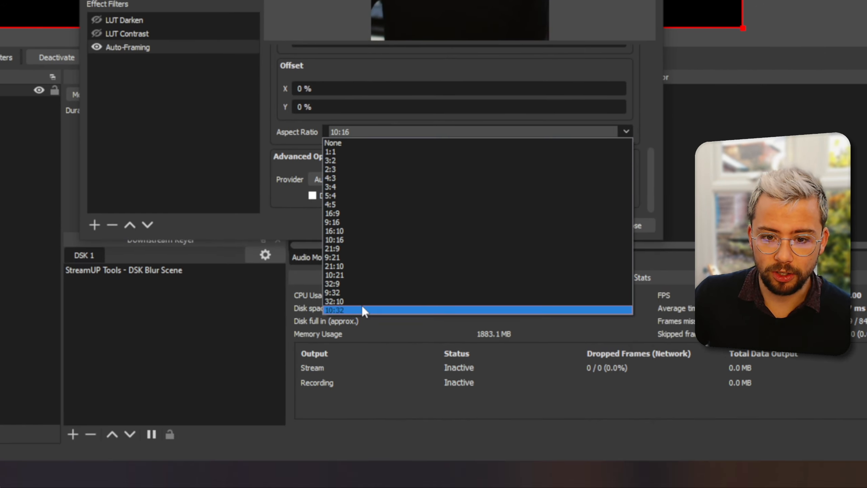
click(369, 412)
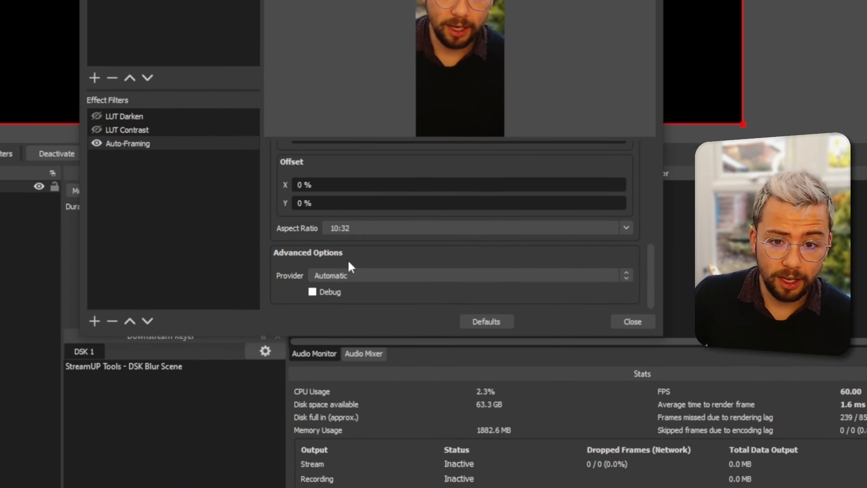
Step: Check the available tracking providers, and compare the camera picture with the Auto-Framing filter disabled and enabled
click(360, 275)
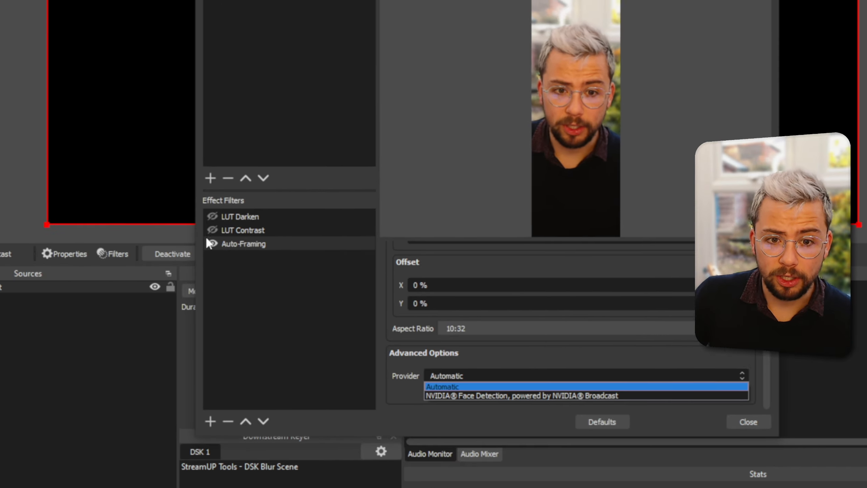
click(212, 244)
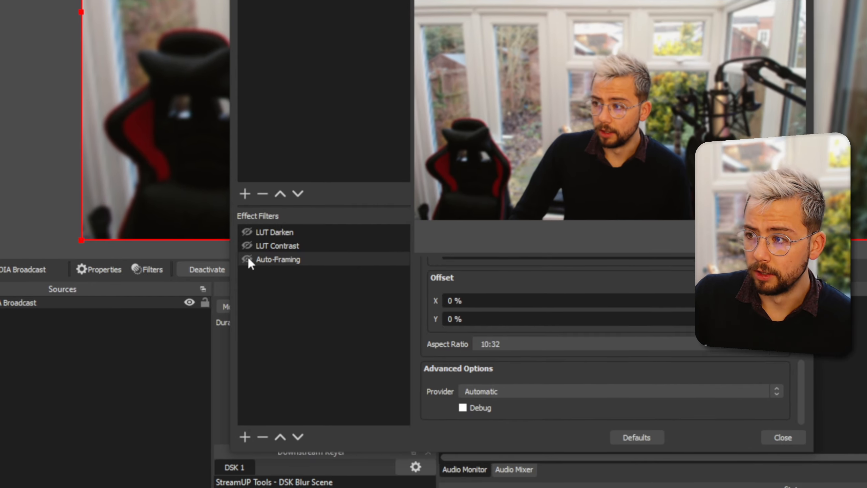
click(234, 355)
click(248, 257)
click(248, 258)
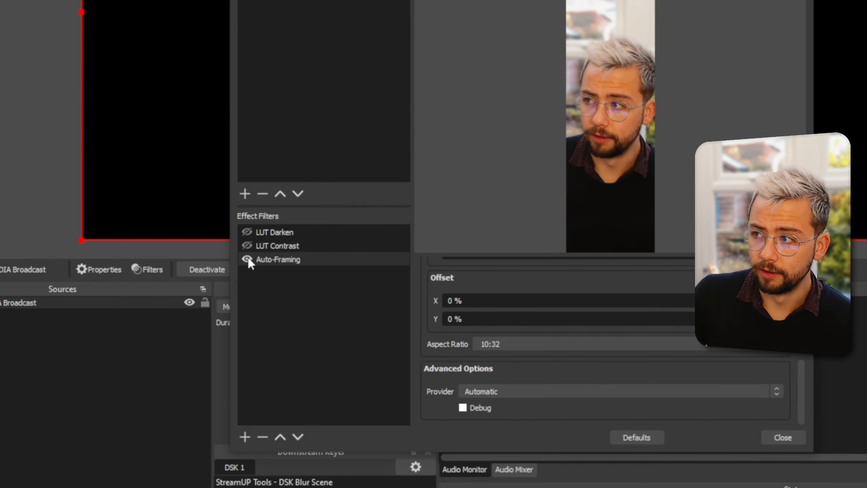